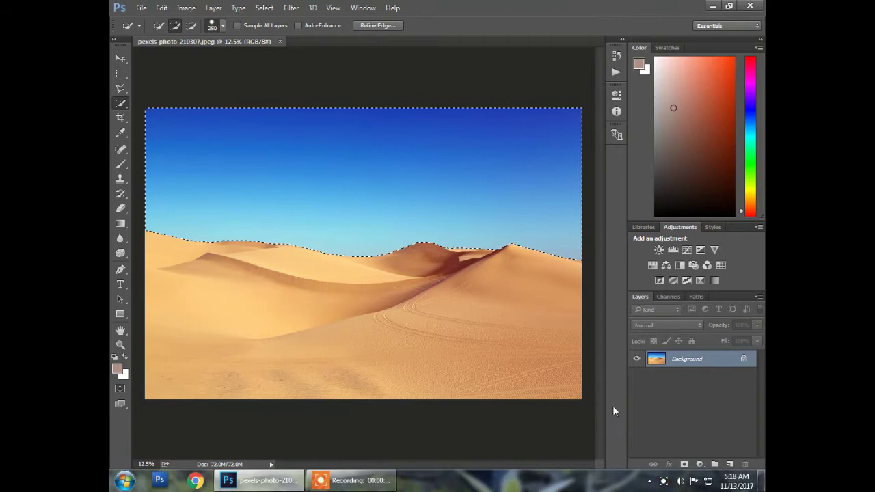
- Invert the sky selection to cover the dunes and add a layer mask that hides the sky
click(684, 464)
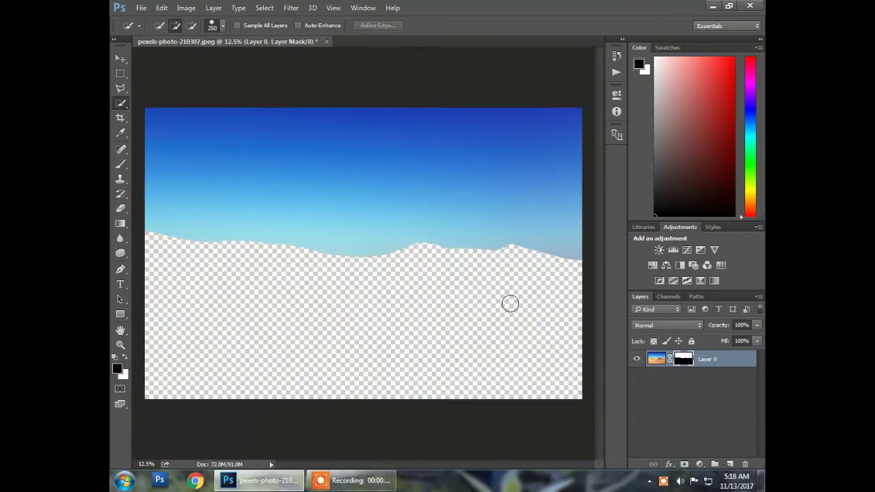
key(ctrl+z)
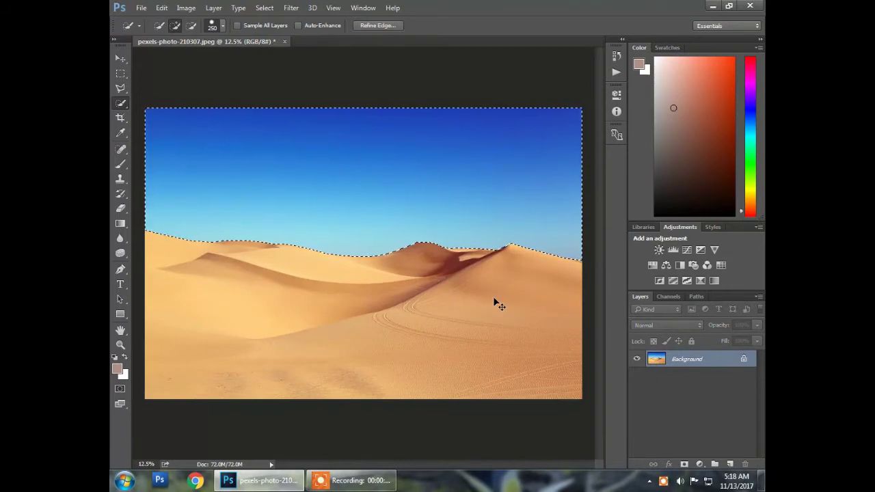
key(ctrl+shift+i)
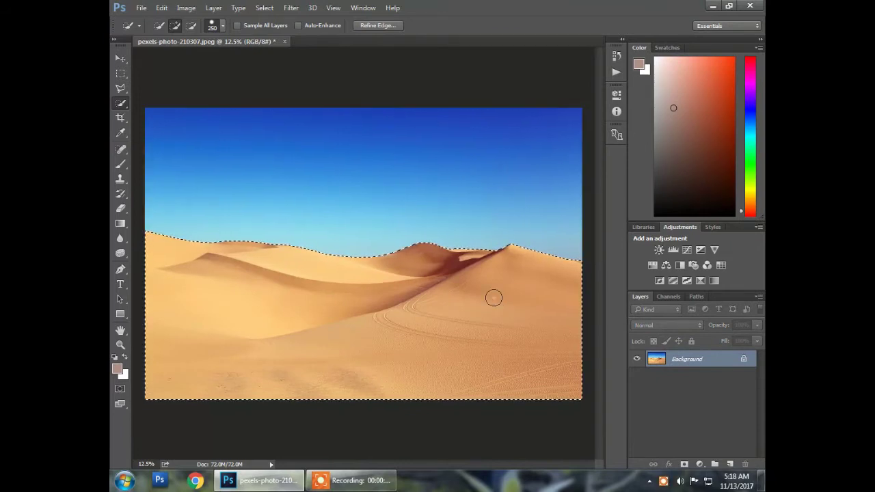
click(683, 465)
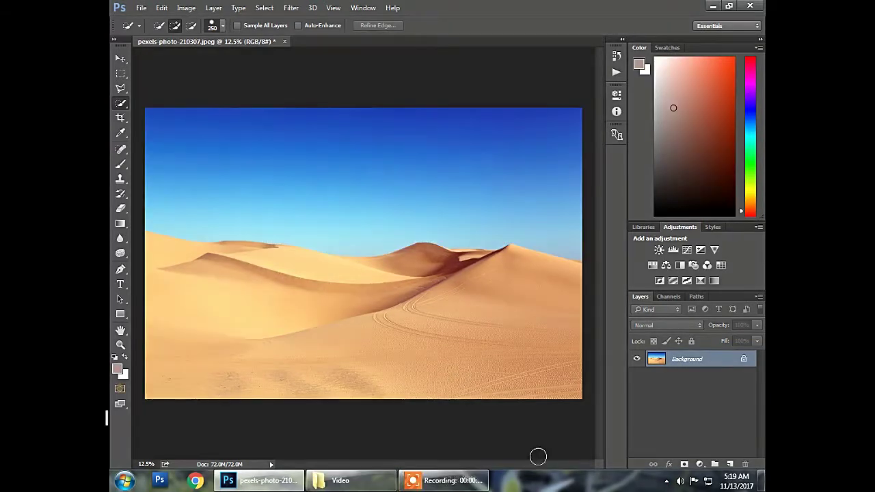
- Start a Polygonal Lasso selection at the image's left edge and trace the horizon over the small brown dune
key(l)
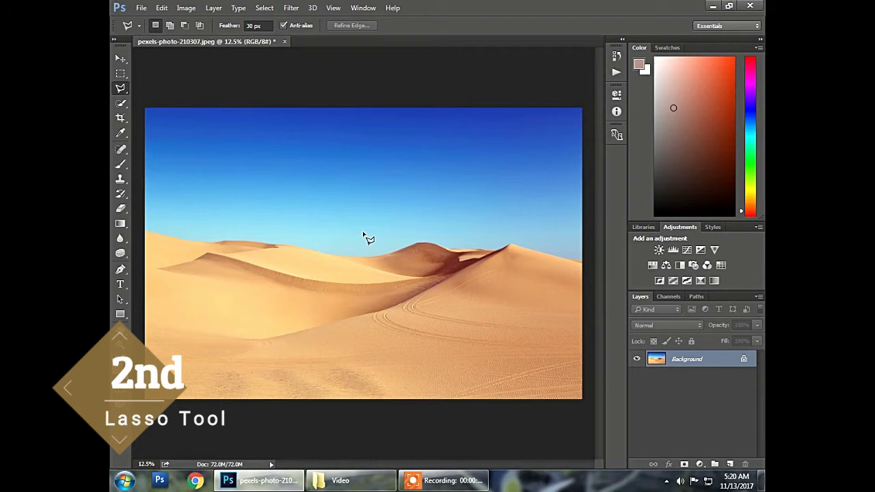
key(ctrl+plus)
key(ctrl+plus)
key(ctrl+plus)
drag(304, 279, 566, 293)
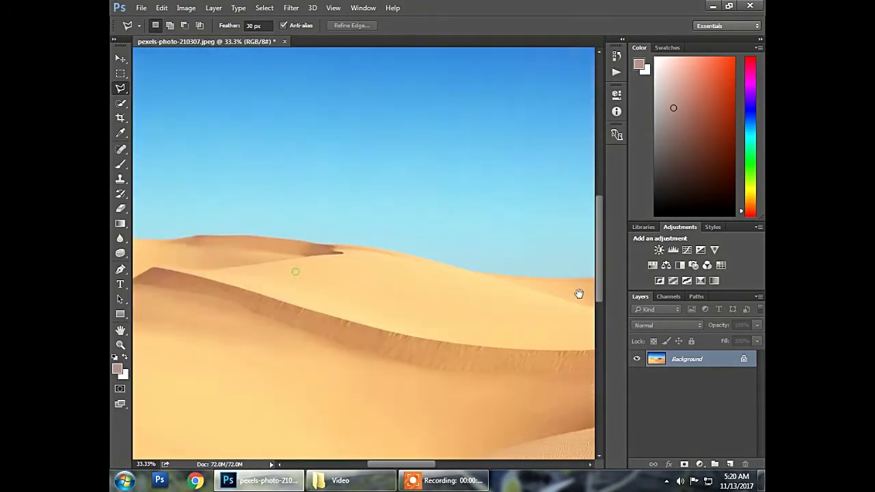
drag(277, 247, 414, 266)
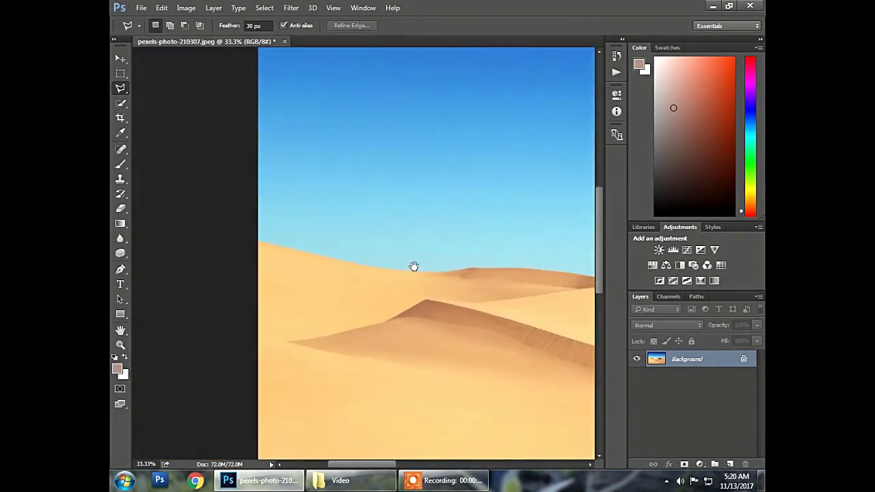
click(258, 243)
mouse_move(367, 268)
mouse_down()
mouse_move(484, 273)
mouse_move(335, 271)
mouse_up()
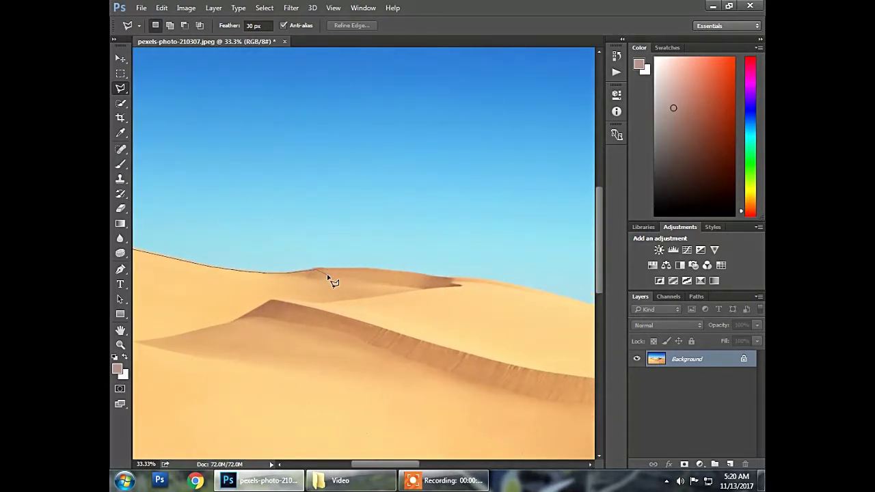
ctrl+click(345, 263)
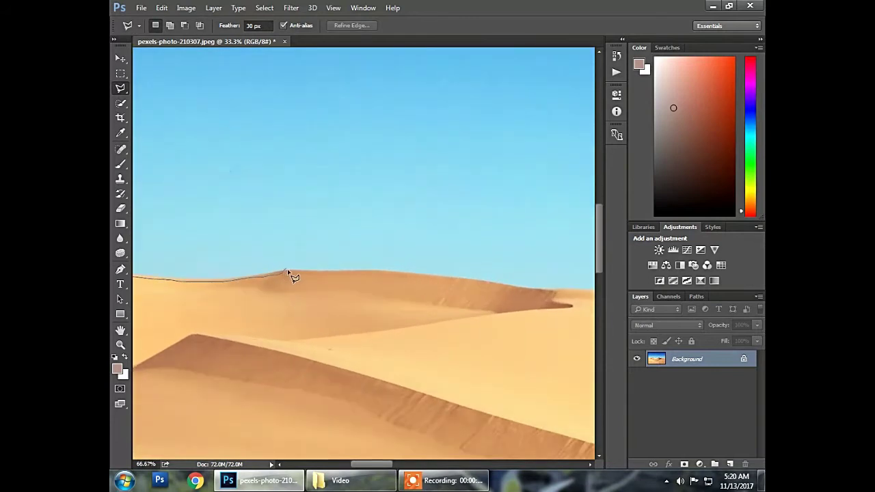
mouse_move(314, 274)
mouse_down()
mouse_move(472, 278)
mouse_move(399, 273)
mouse_move(513, 289)
mouse_move(267, 279)
mouse_move(396, 291)
mouse_move(363, 285)
mouse_up()
click(363, 284)
- Continue the lasso outline down the light dune's slope and through the dip before the dark central dune
drag(441, 301, 262, 285)
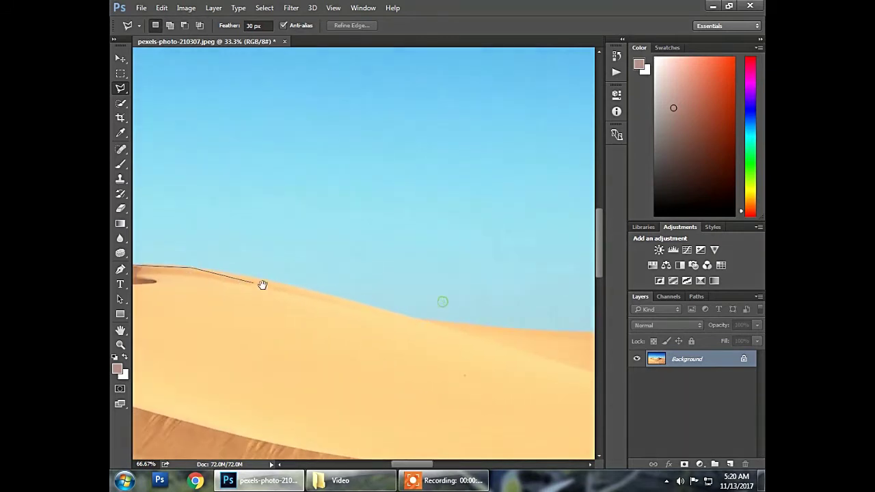
click(303, 290)
click(367, 306)
mouse_move(428, 333)
mouse_down()
mouse_move(306, 311)
mouse_move(497, 314)
mouse_move(266, 314)
mouse_move(323, 319)
mouse_move(427, 291)
mouse_move(382, 306)
mouse_up()
drag(464, 287, 276, 316)
- Trace the lasso outline over the dark central dune and along the remaining ridge to the image's right edge
mouse_move(226, 324)
mouse_down()
mouse_move(306, 294)
mouse_move(299, 291)
mouse_move(362, 277)
mouse_move(341, 280)
mouse_move(344, 271)
mouse_move(452, 277)
mouse_move(383, 270)
mouse_move(418, 274)
mouse_move(484, 305)
mouse_move(439, 277)
mouse_up()
click(439, 277)
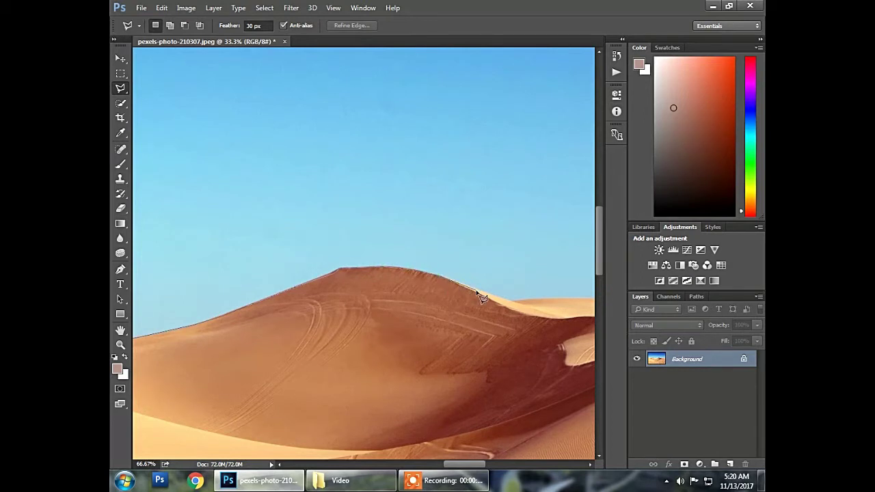
click(473, 288)
key(space)
mouse_move(523, 301)
mouse_down()
mouse_move(382, 316)
mouse_move(484, 315)
mouse_move(300, 312)
mouse_move(447, 318)
mouse_move(492, 310)
mouse_move(334, 332)
mouse_move(391, 303)
mouse_move(382, 304)
mouse_move(390, 319)
mouse_move(286, 300)
mouse_move(465, 346)
mouse_move(275, 305)
mouse_move(423, 354)
mouse_move(393, 339)
mouse_move(476, 346)
mouse_move(546, 317)
mouse_up()
- Close the lasso selection around the lower part of the image and mask the layer so only the dunes remain
alt+click(545, 315)
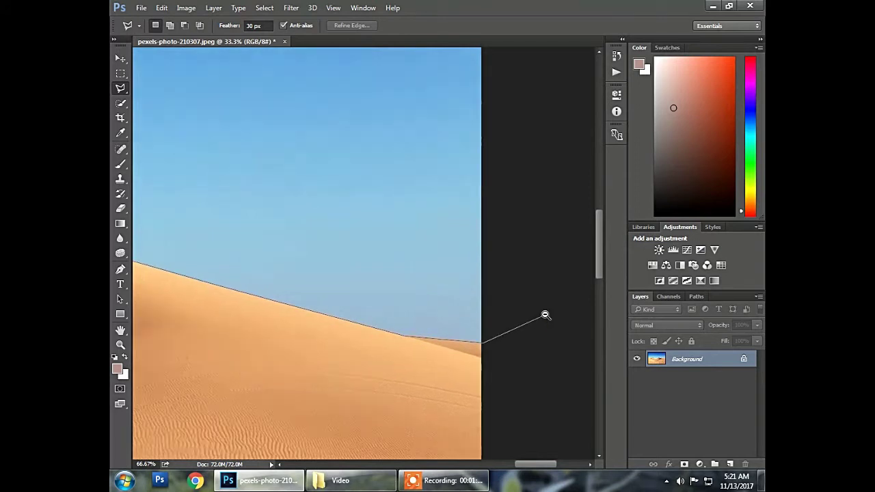
alt+click(545, 316)
alt+click(545, 315)
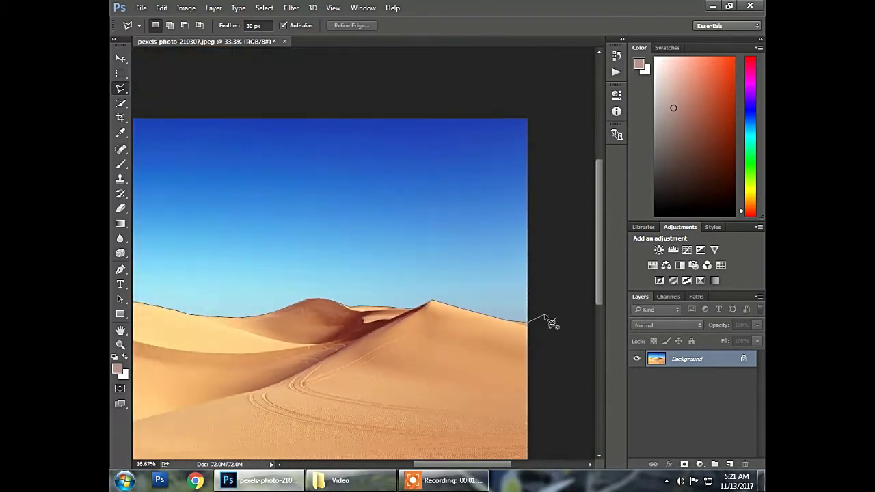
scroll(549, 319, down, 2)
mouse_move(549, 318)
mouse_down()
mouse_move(581, 367)
mouse_move(586, 408)
mouse_move(338, 442)
mouse_move(146, 422)
mouse_move(121, 290)
mouse_move(147, 239)
mouse_up()
click(147, 239)
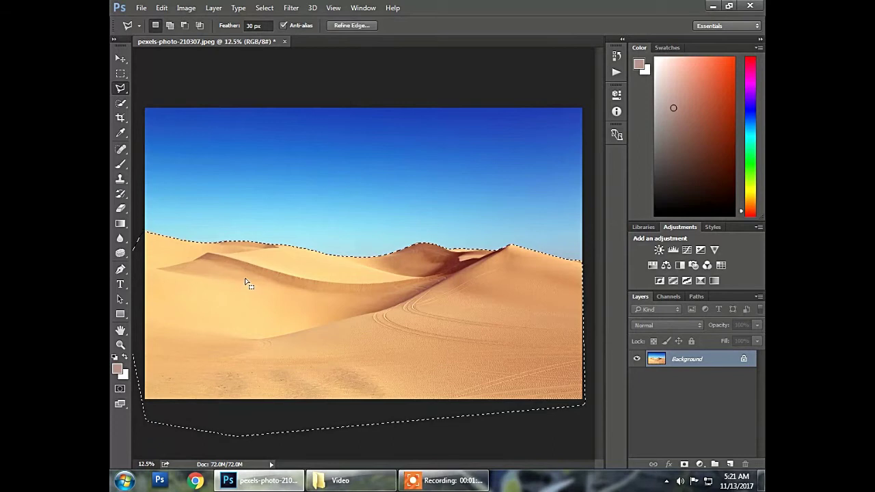
click(685, 465)
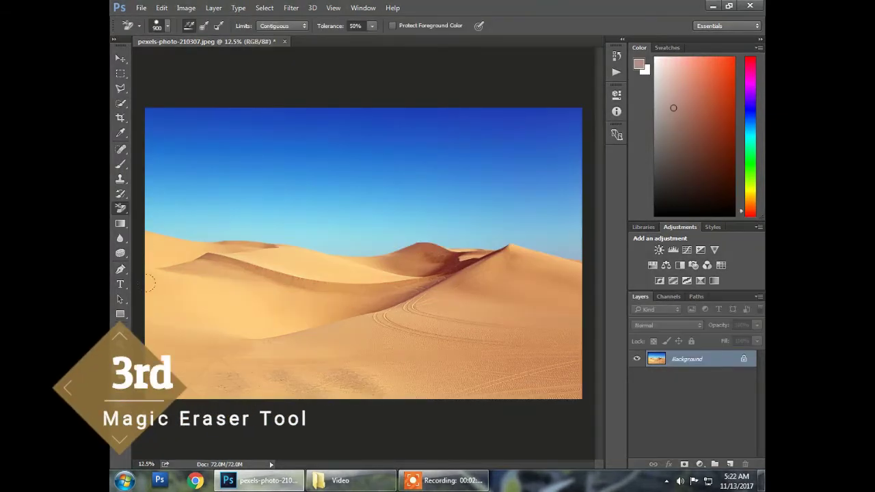
- Erase the upper and middle areas of the sky with the Magic Eraser tool
right_click(119, 209)
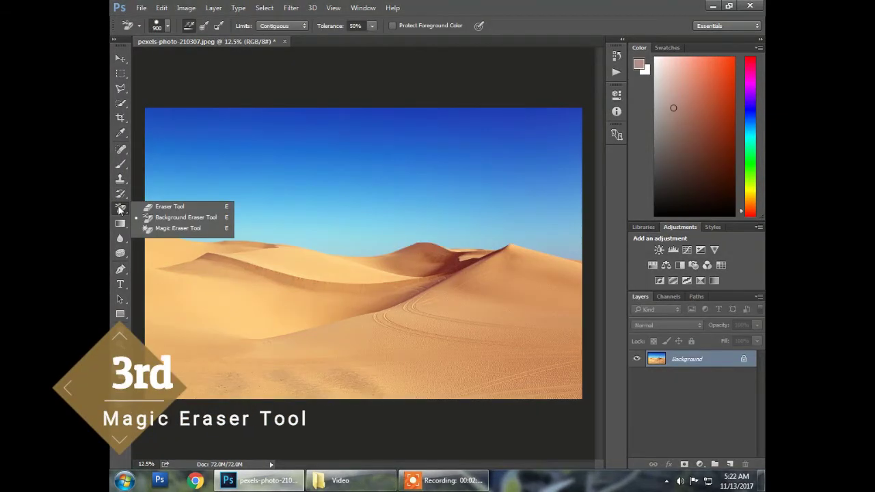
click(201, 232)
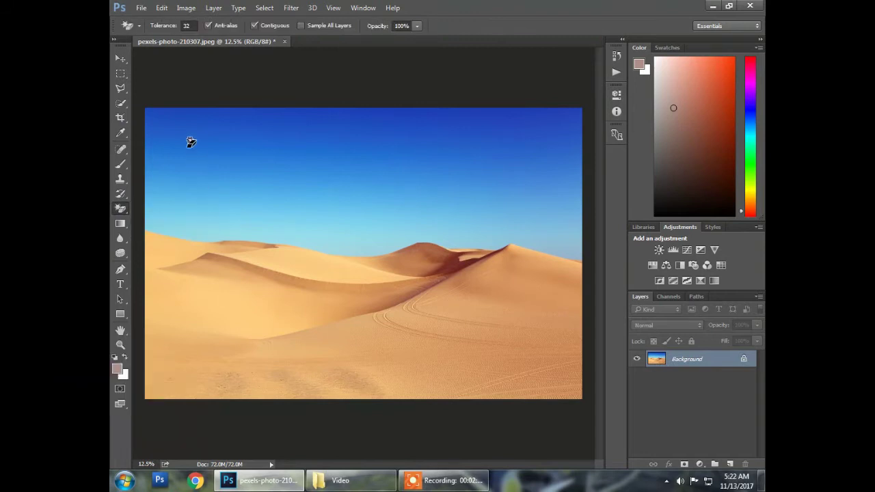
click(217, 149)
click(476, 123)
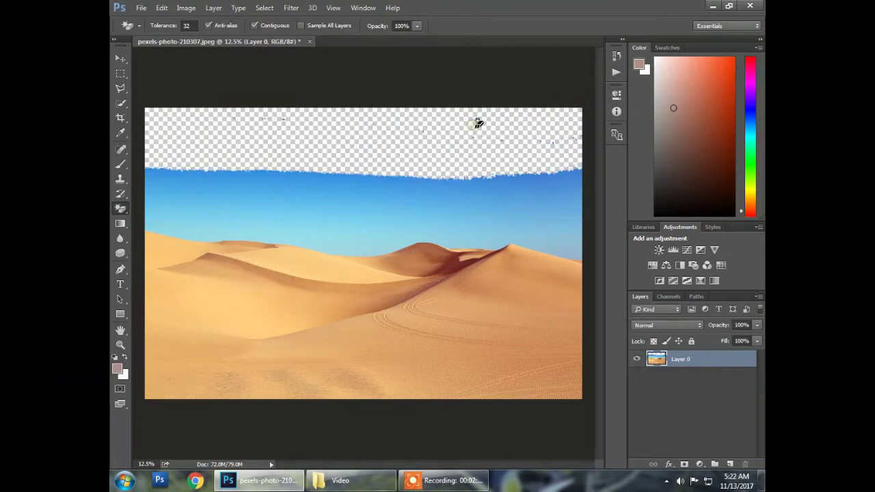
click(363, 196)
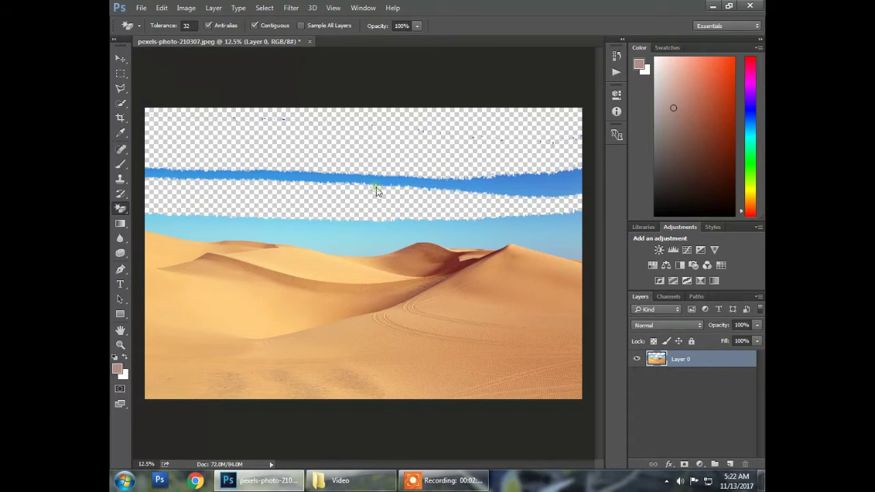
click(534, 193)
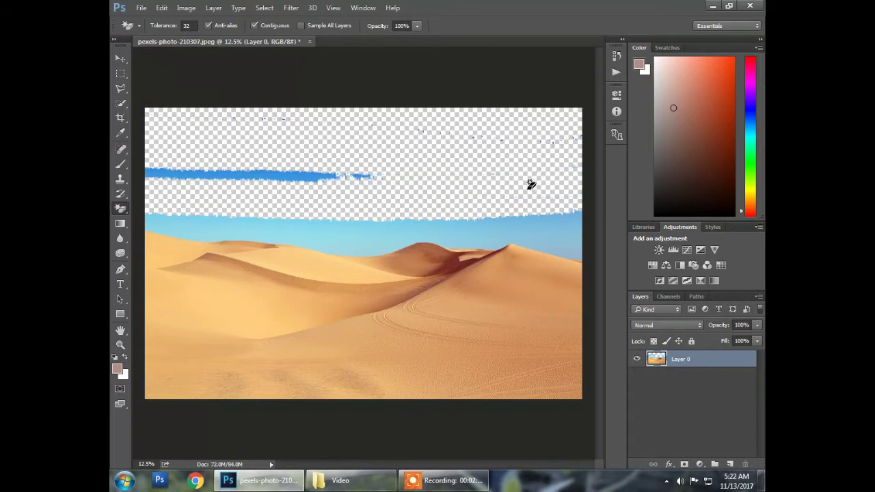
- Erase the sky just above the dunes and the remaining blue bands with the Magic Eraser
click(340, 235)
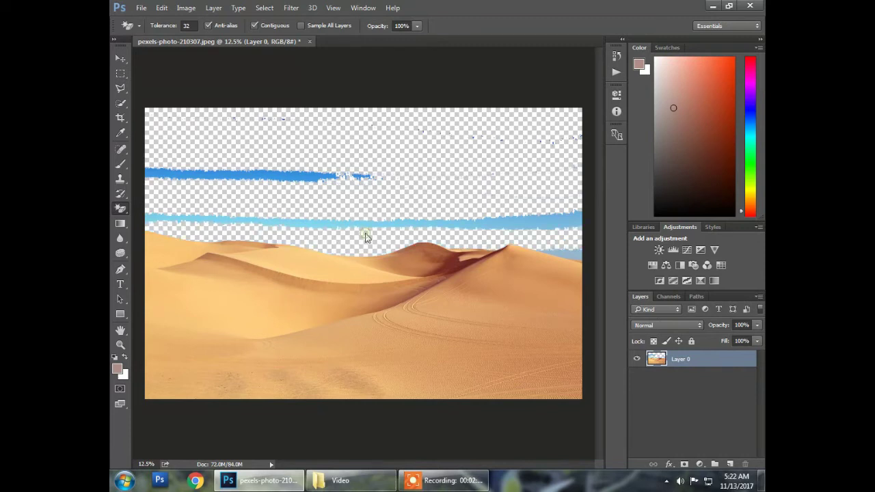
click(545, 224)
click(566, 258)
key(ctrl+z)
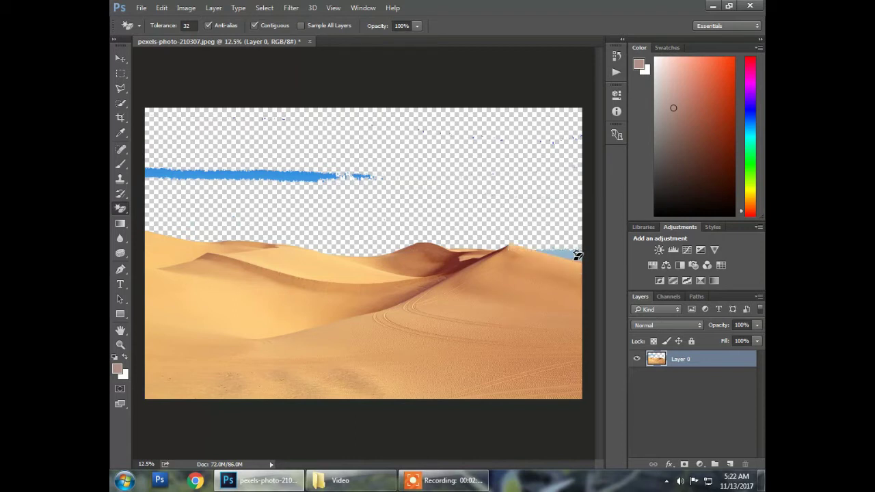
click(577, 254)
click(577, 255)
click(306, 171)
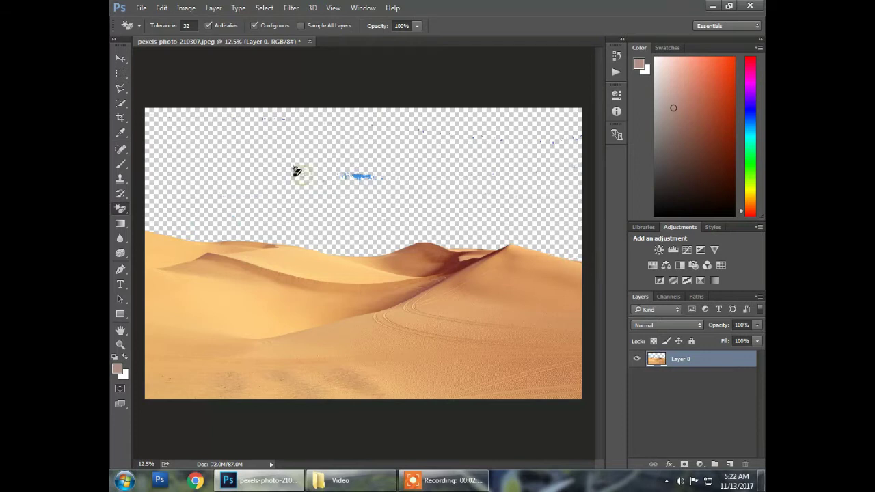
click(363, 178)
- Switch to the regular Eraser tool, enlarge its brush and erase leftover blue specks near the top of the sky
click(121, 220)
click(121, 209)
click(152, 205)
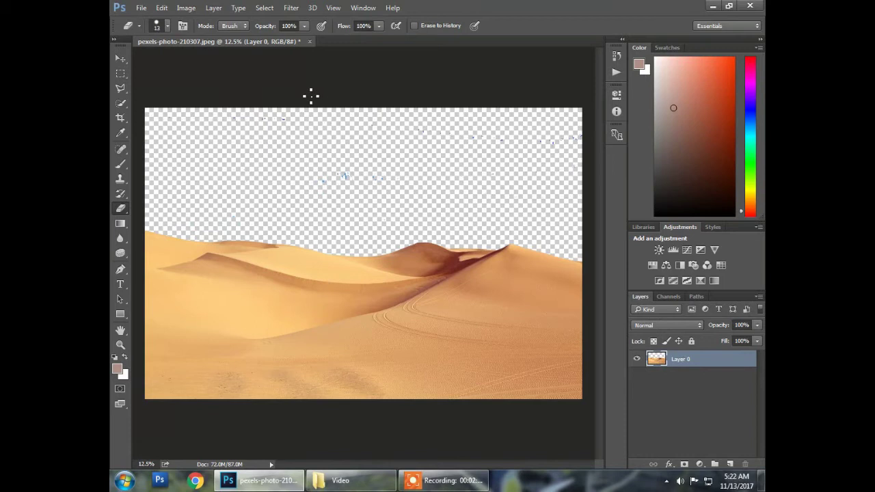
key(bracketright)
key(bracketright)
drag(246, 119, 280, 115)
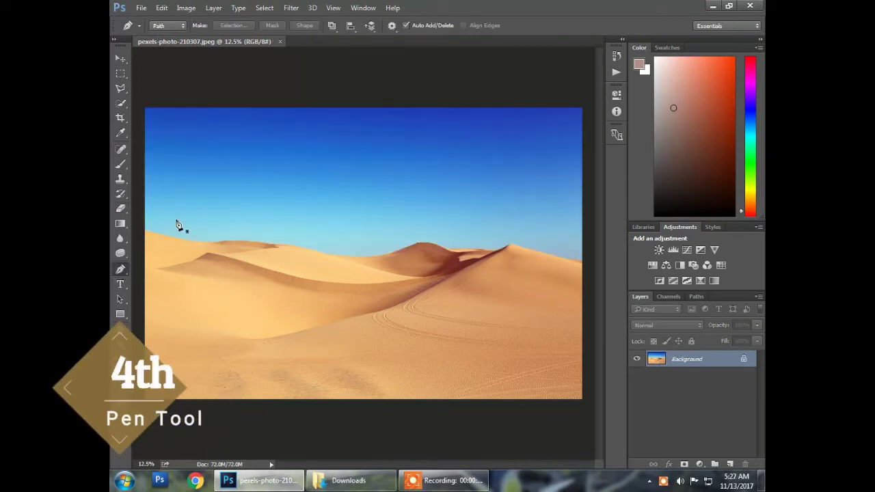
- Start a Pen tool path at the image's left edge and curve it along the first slope to the horizon's dip
key(ctrl+plus)
key(ctrl+plus)
drag(241, 256, 473, 260)
drag(269, 247, 378, 252)
key(ctrl+plus)
key(ctrl+plus)
key(ctrl+plus)
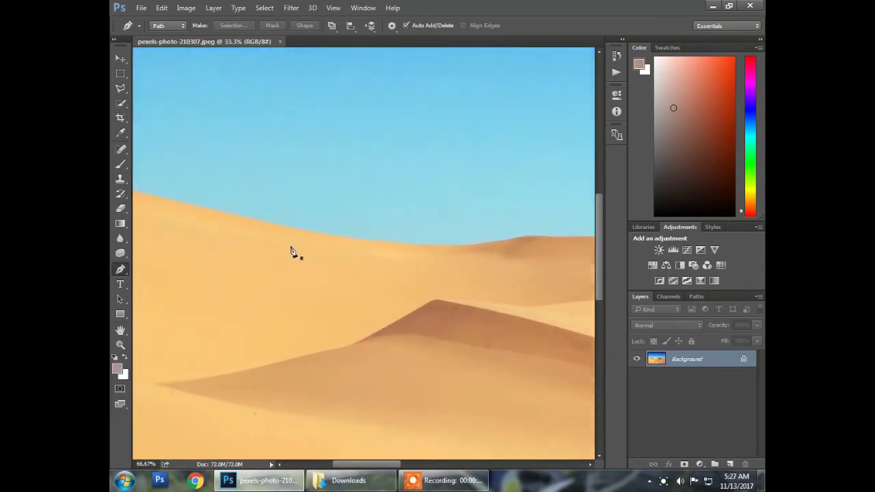
scroll(161, 203, left, 3)
click(141, 185)
drag(446, 247, 513, 246)
alt+click(445, 246)
- Extend the pen path over the small brown dune's crest and on to the start of the light dune
alt+click(394, 246)
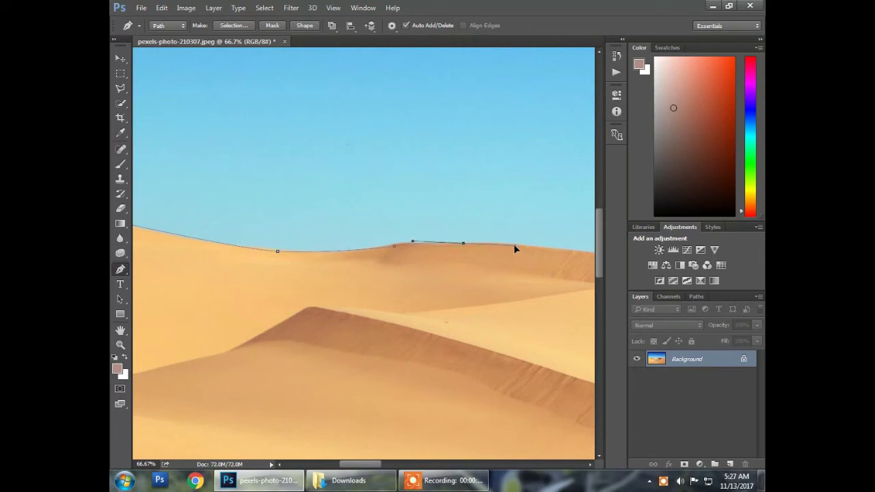
alt+click(464, 245)
scroll(417, 250, right, 5)
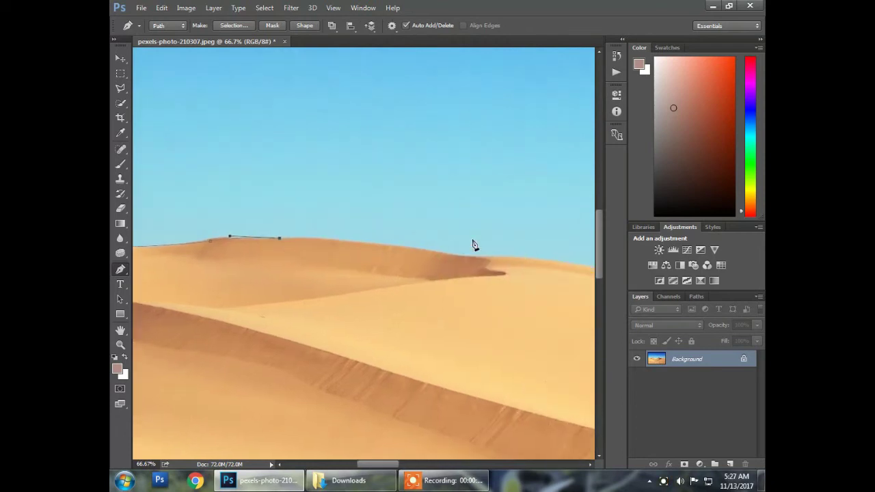
drag(451, 259, 503, 269)
scroll(399, 264, right, 5)
drag(479, 273, 244, 257)
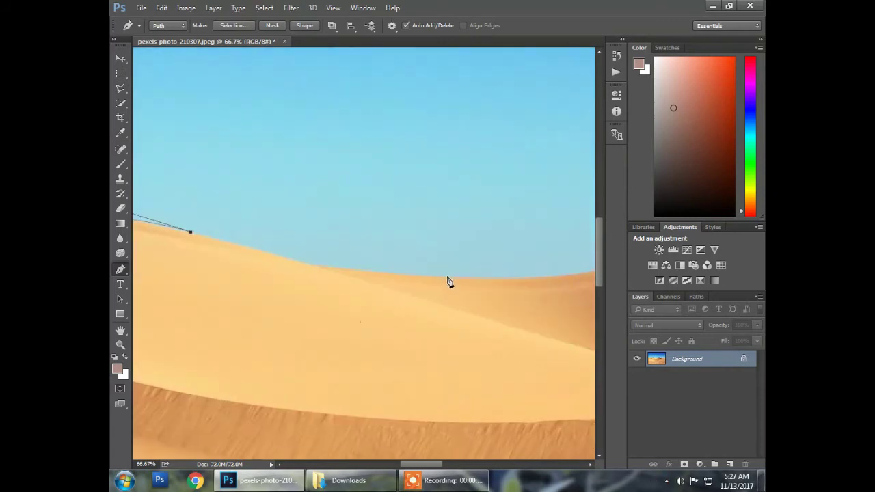
- Curve the pen path down the light dune, through the dip and onto the dark central dune's lower slope
drag(443, 278, 548, 277)
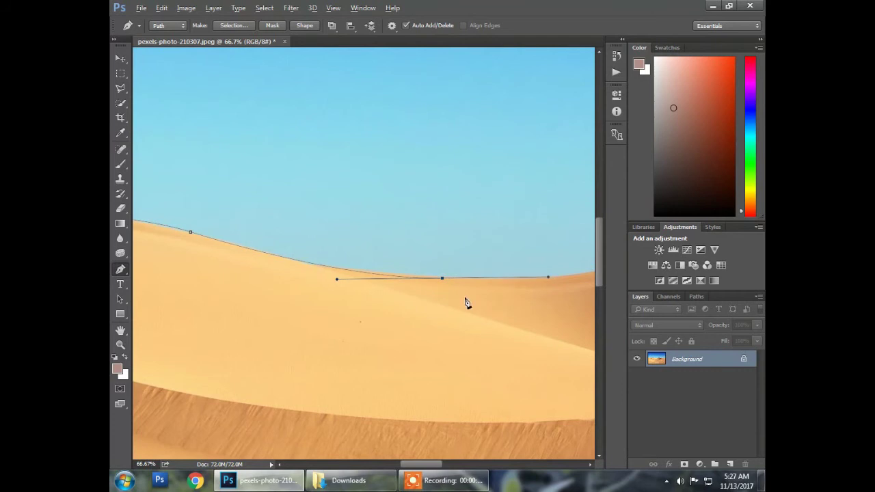
drag(455, 294, 255, 297)
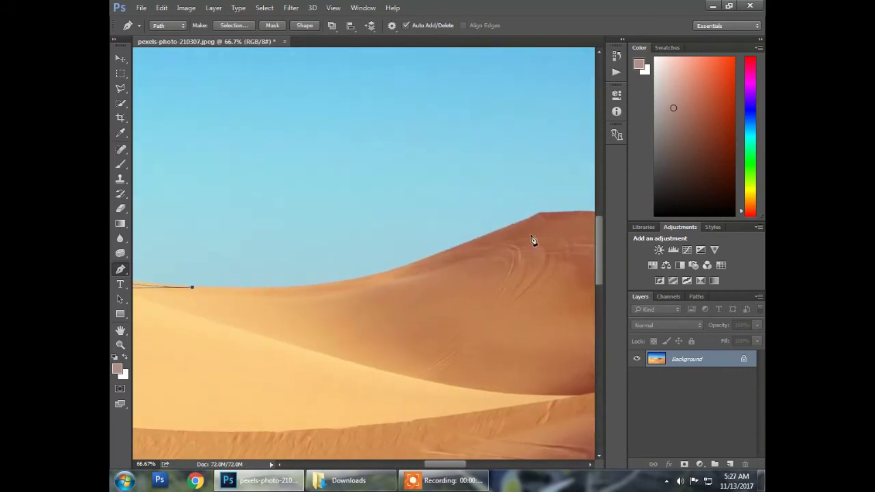
drag(478, 239, 582, 196)
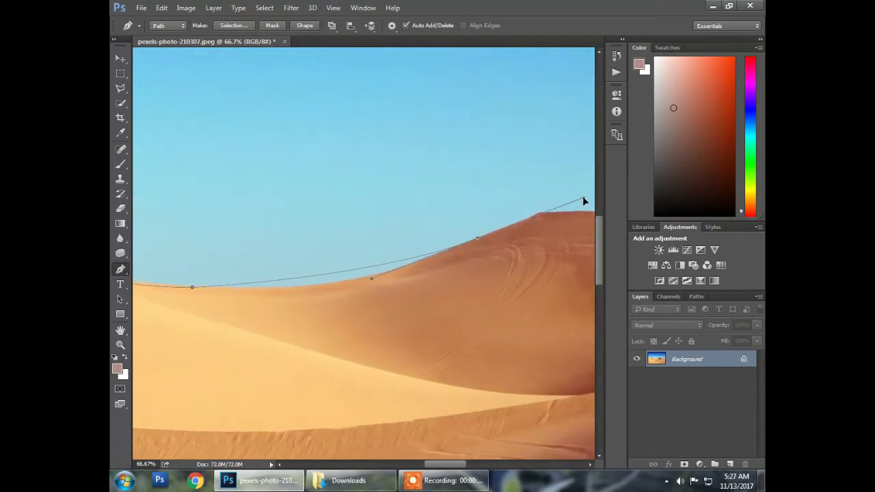
key(ctrl+z)
drag(383, 272, 499, 244)
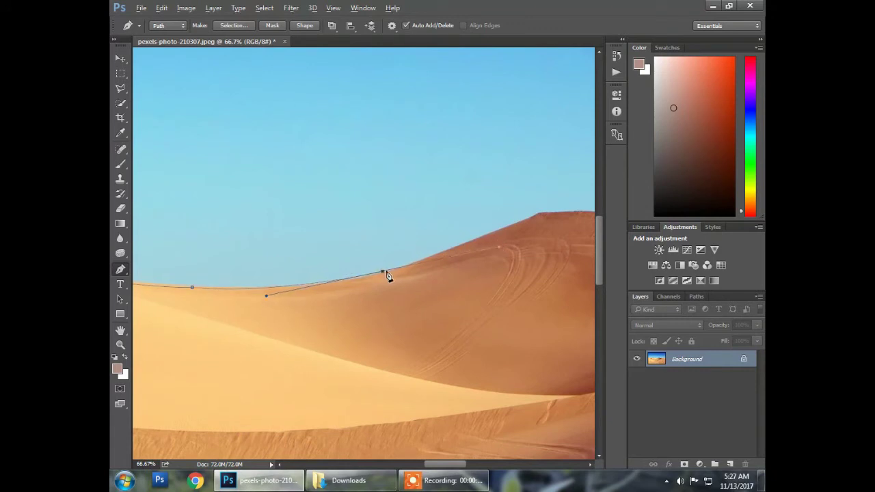
- Curve the pen path up the dark central dune's slope and over its crest to the far side
drag(406, 279, 237, 326)
drag(362, 272, 460, 236)
alt+click(358, 273)
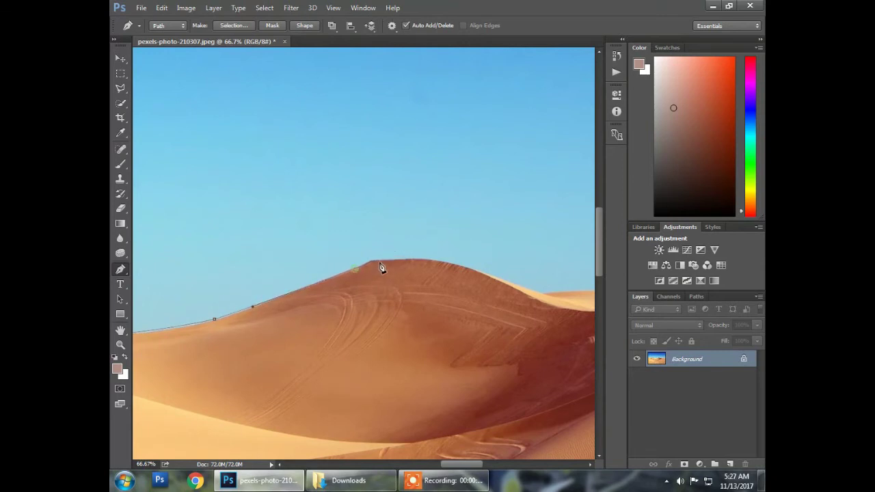
drag(480, 276, 539, 286)
- Extend the pen path along the light ridge behind the dark dune and up to the large dune's peak
key(space)
drag(463, 273, 320, 268)
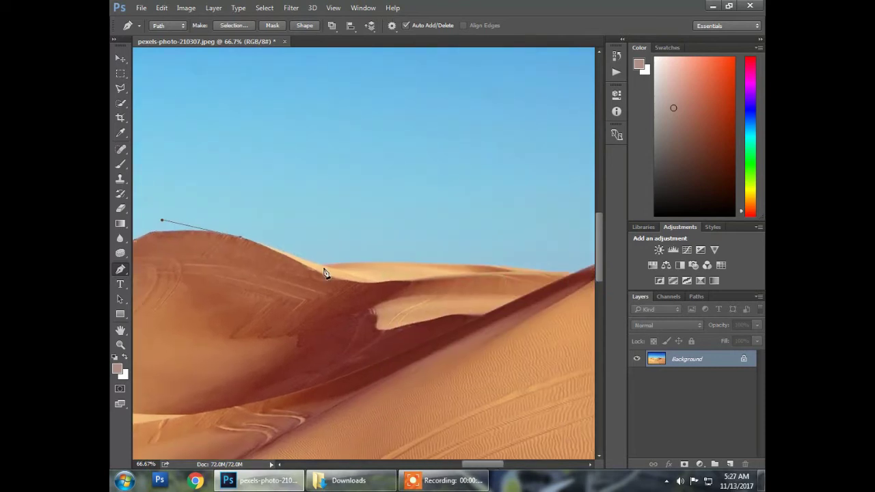
click(325, 267)
drag(490, 267, 283, 274)
key(space)
click(331, 272)
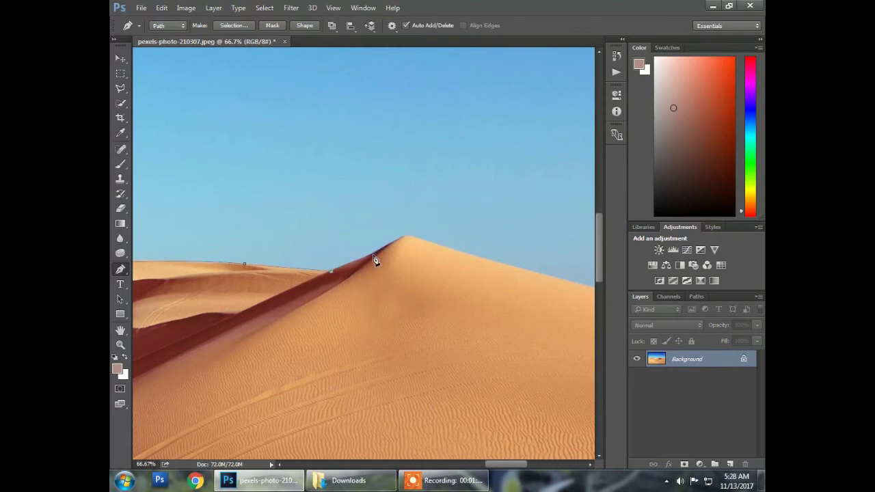
click(406, 238)
- Continue the pen path down the large dune's far slope and along the horizon to just past the image's right edge
key(space)
drag(481, 244, 368, 235)
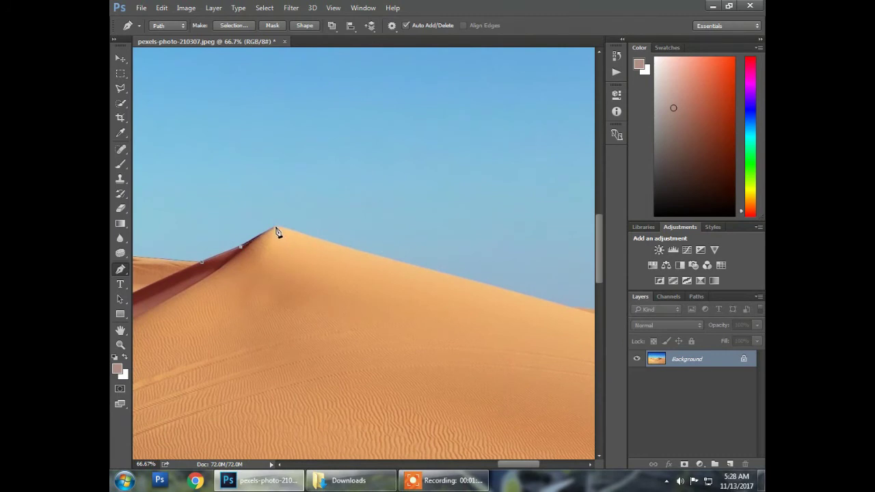
drag(469, 281, 537, 301)
key(space)
drag(469, 287, 244, 281)
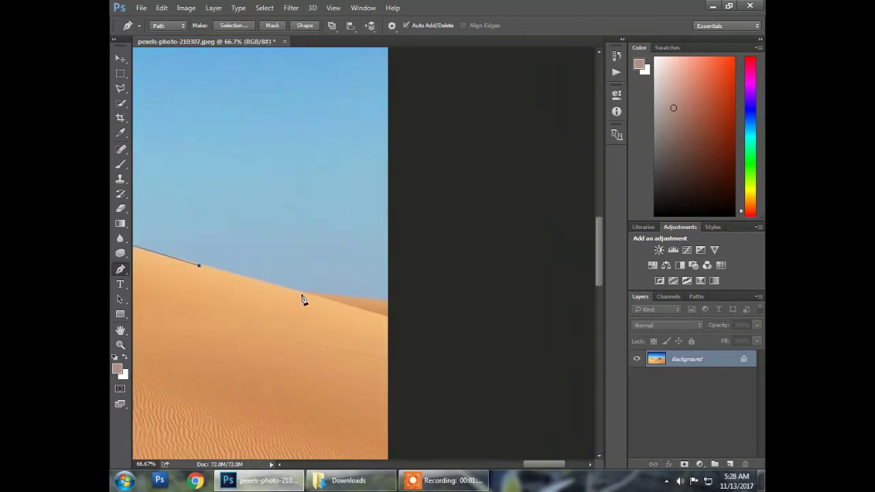
click(302, 293)
click(396, 302)
- Close the pen path around the sand by placing points outside the canvas edges and returning to the starting anchor
scroll(425, 292, down, 3)
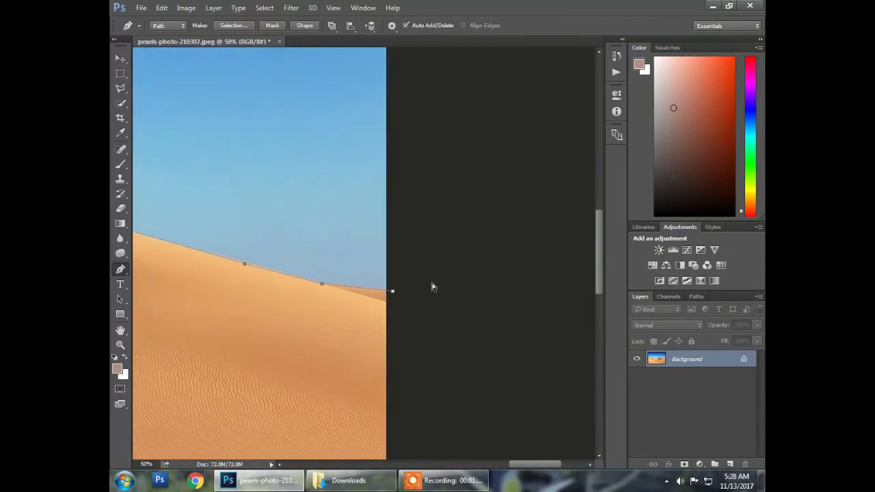
scroll(434, 279, down, 3)
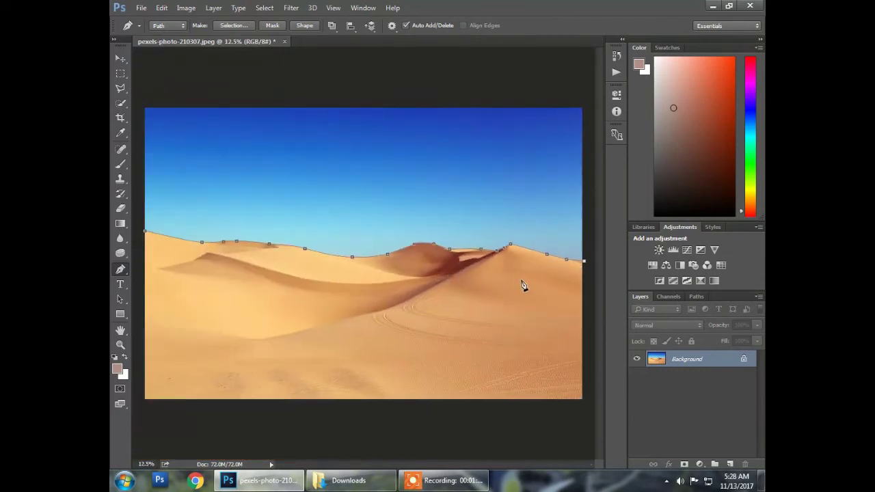
click(592, 300)
click(583, 432)
click(347, 449)
click(139, 428)
click(134, 320)
click(137, 235)
click(144, 231)
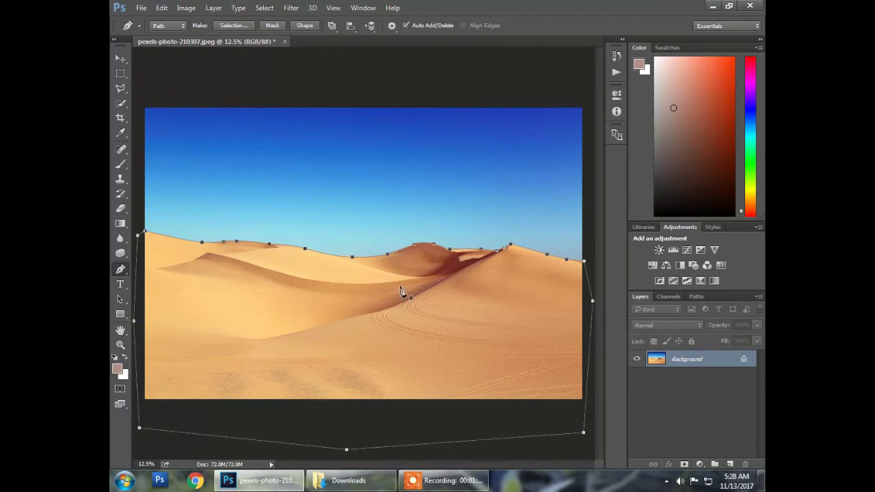
- Convert the closed path into a new anti-aliased selection with a 0-pixel feather and add a layer mask from it
right_click(438, 315)
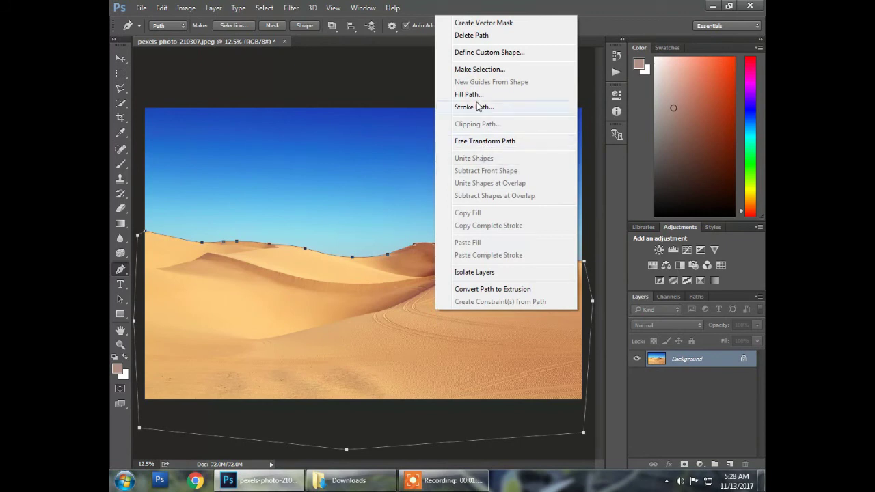
click(483, 69)
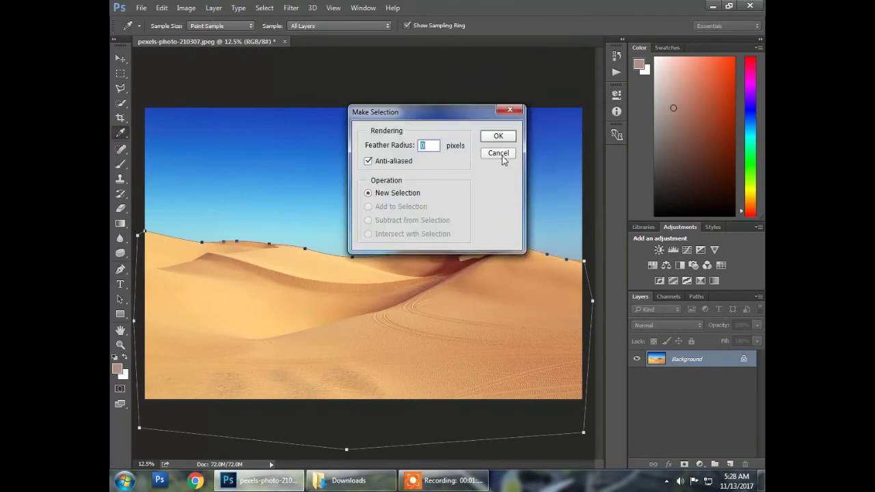
key(Return)
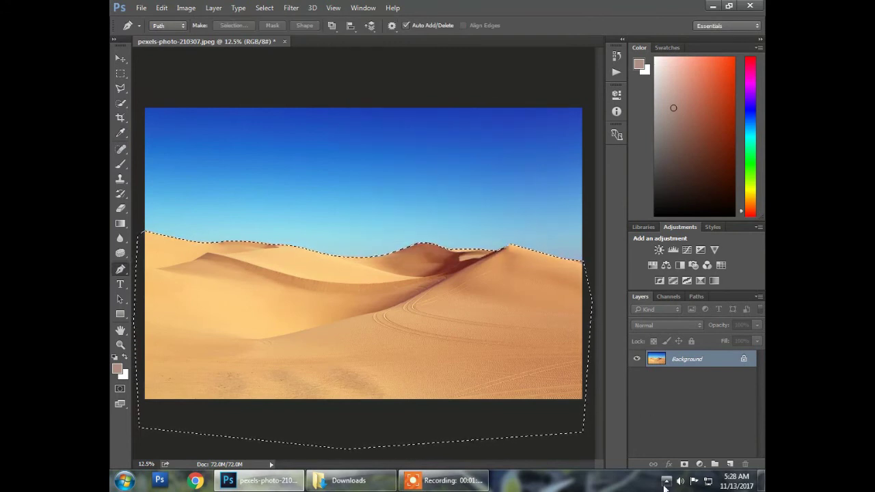
click(684, 465)
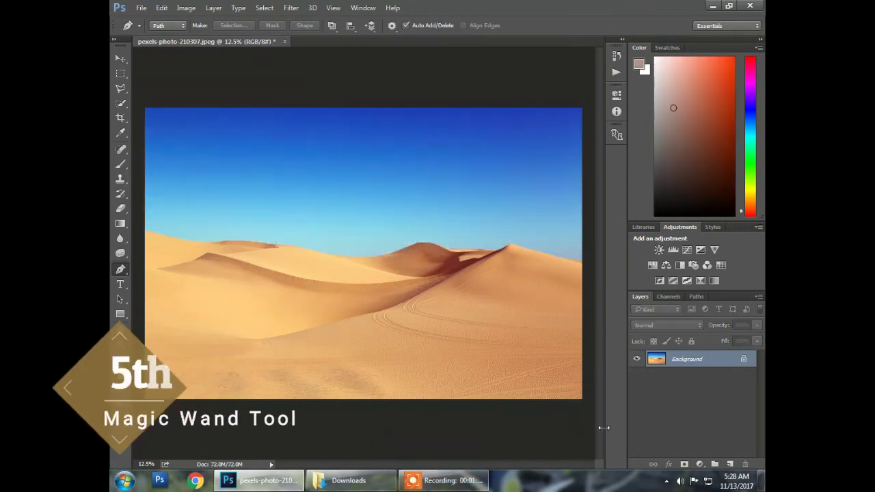
- Select the entire sky with the Magic Wand tool, adding each remaining blue band and unselected gap to the selection
key(w)
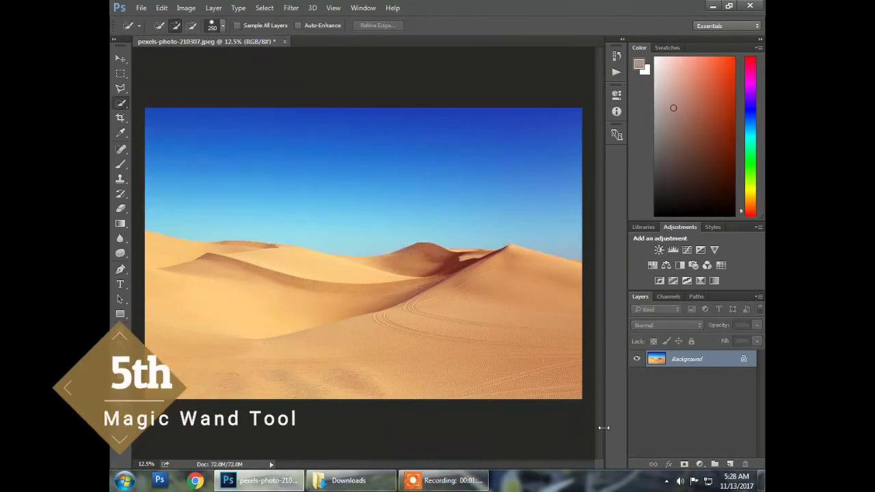
right_click(123, 104)
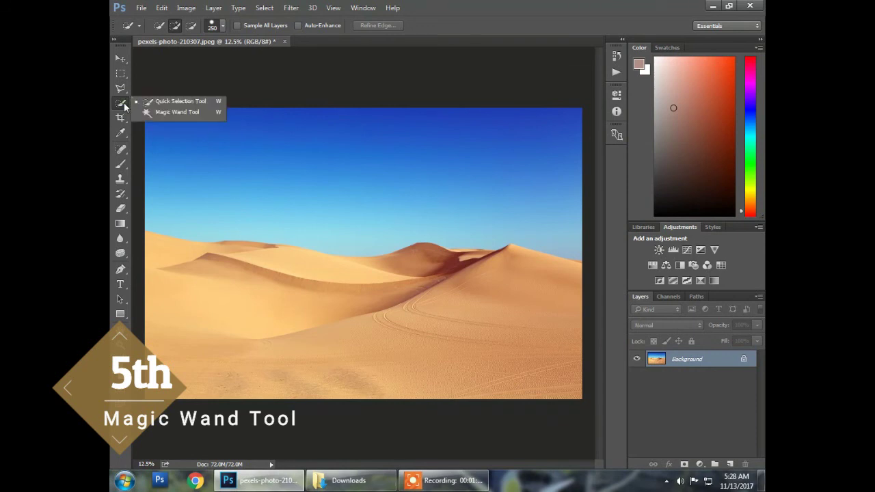
click(191, 113)
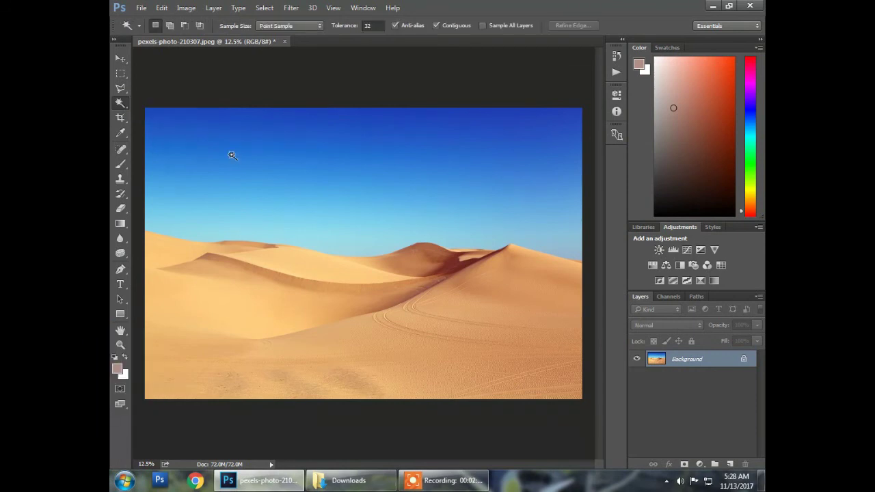
click(258, 163)
shift+click(328, 121)
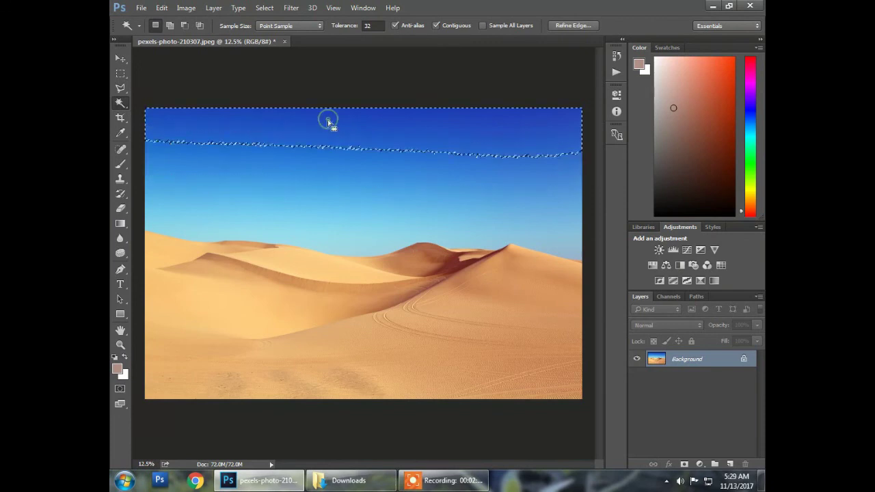
shift+click(354, 203)
shift+click(364, 229)
shift+click(363, 234)
shift+click(523, 179)
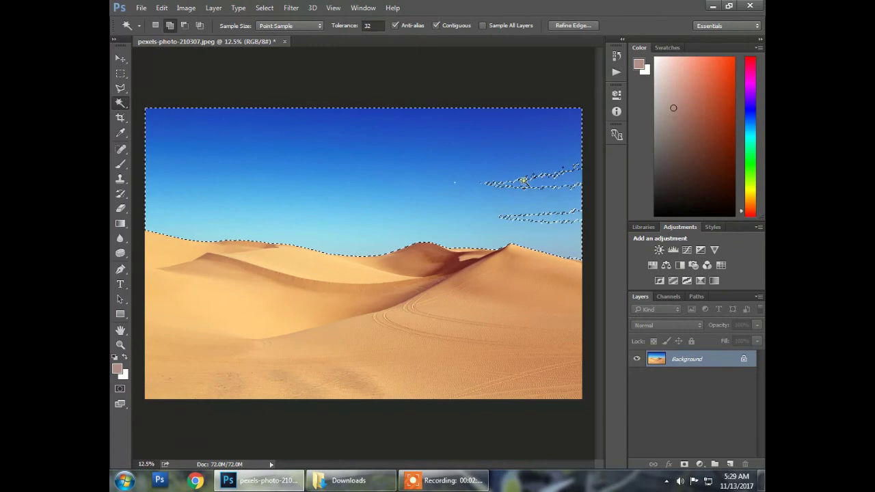
shift+click(545, 215)
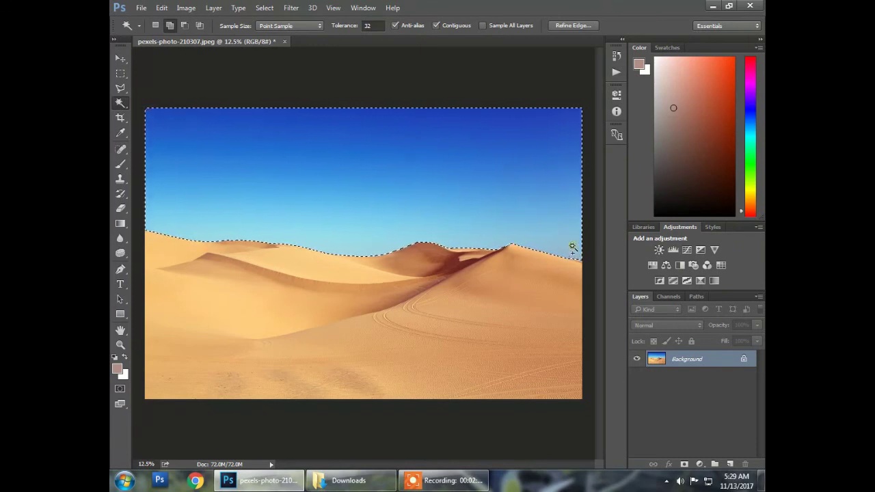
- Invert the sky selection to cover the dunes and add a layer mask that hides the sky
right_click(455, 207)
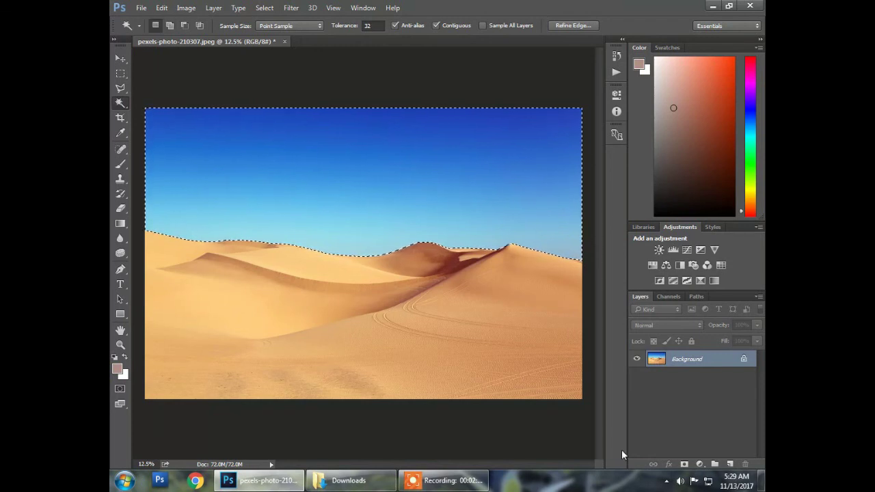
key(ctrl+shift+i)
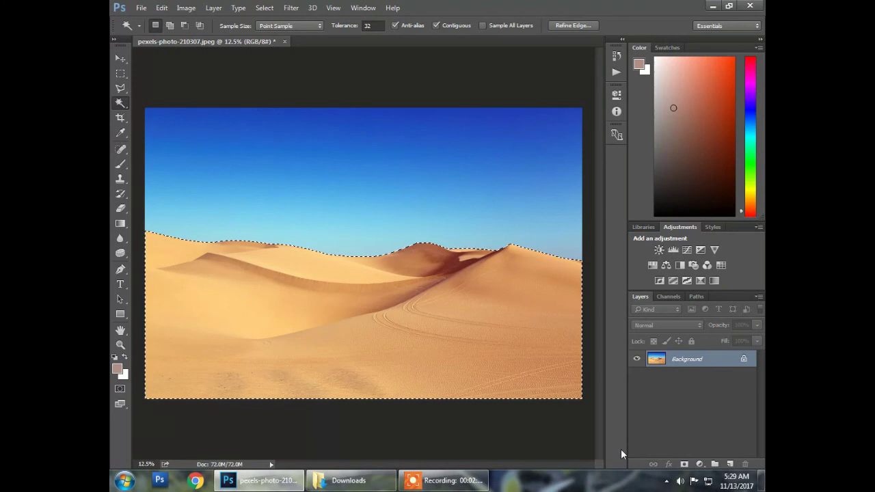
click(685, 465)
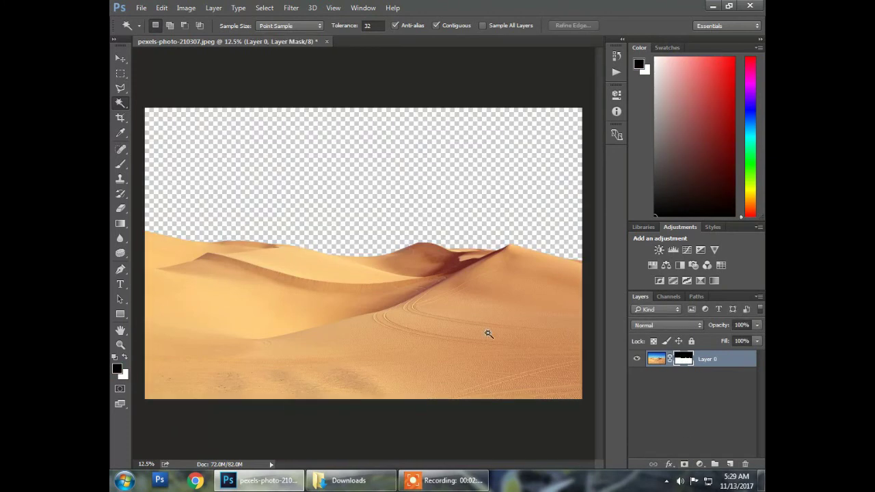